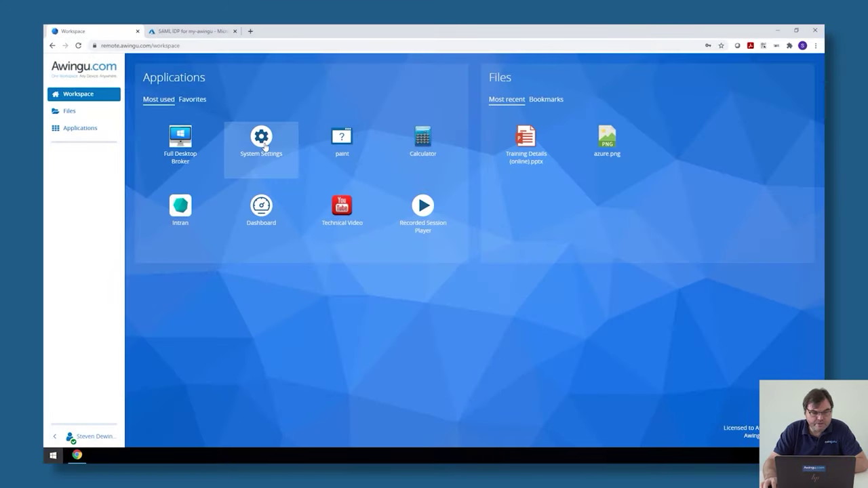
Launch System Settings and go to the User Connector configuration page
left_click(263, 145)
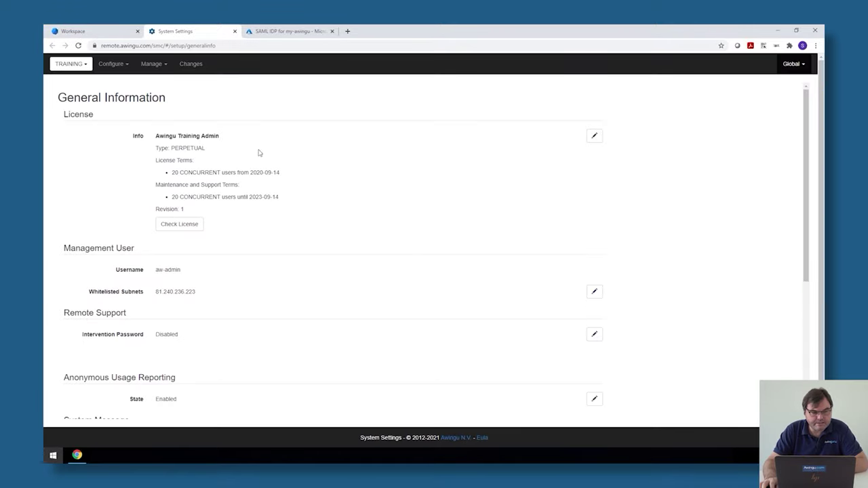
left_click(109, 64)
left_click(121, 103)
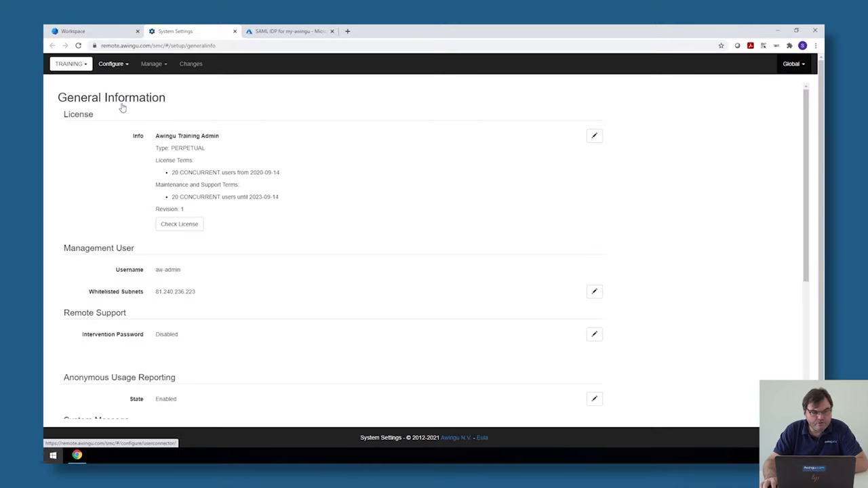
Scroll to the Federated Authentication section and start editing its Disabled type
scroll(211, 234, "down", 4)
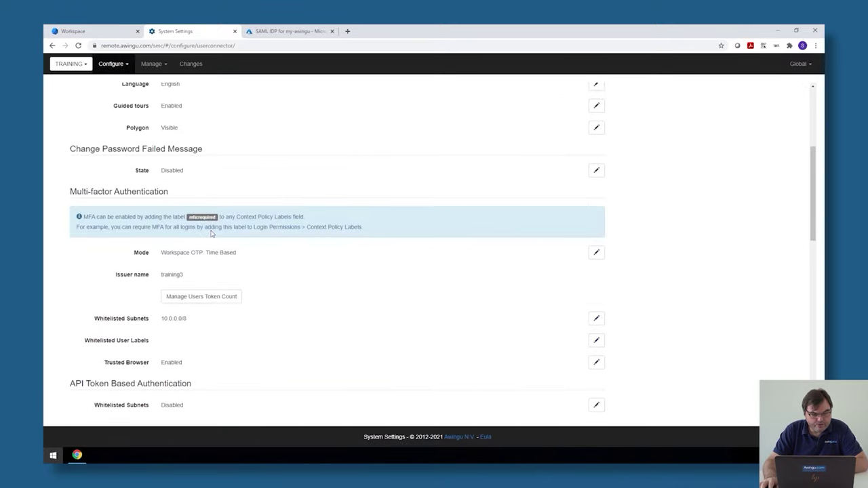
scroll(211, 234, "down", 5)
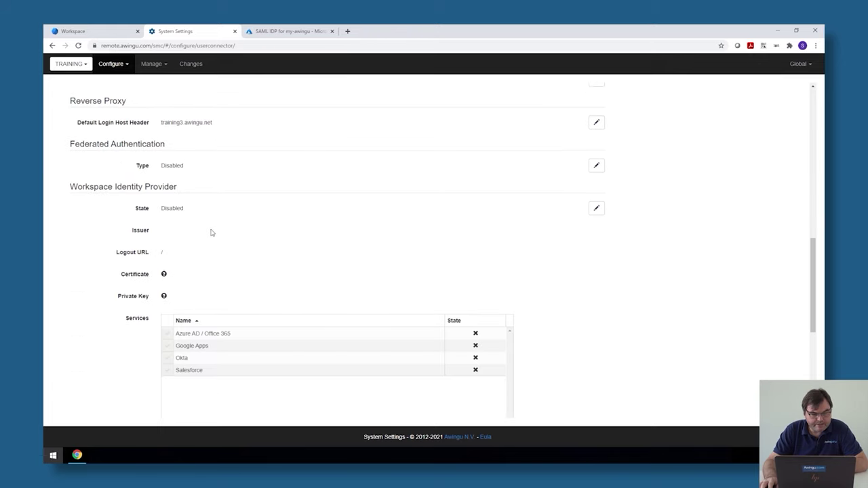
left_click_drag(66, 145, 166, 145)
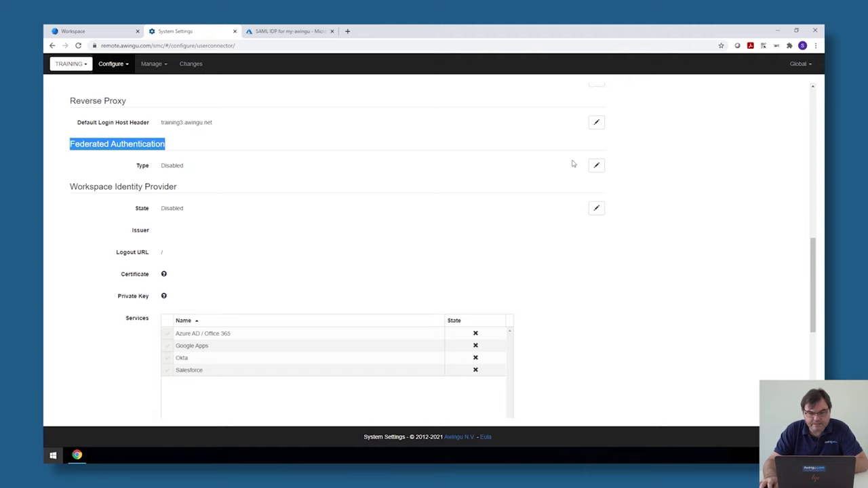
left_click(598, 167)
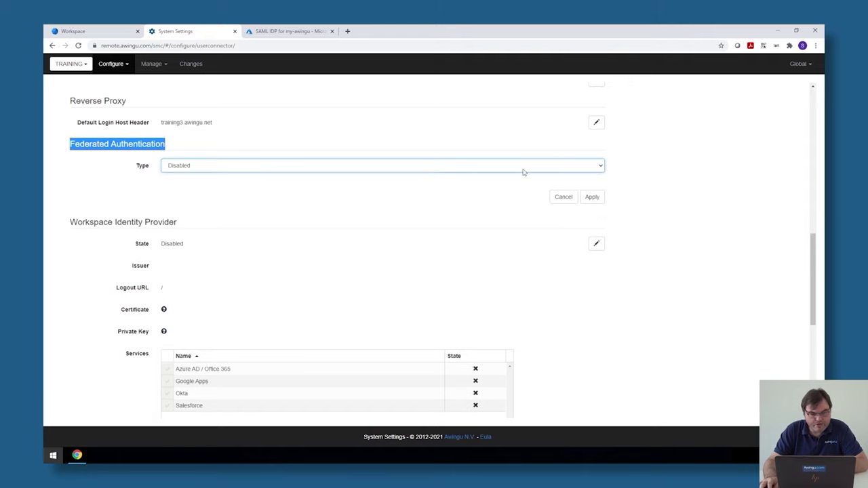
Set the federated authentication type to Pre-Authentication, then go to the 'SAML IDP for my-awingu' Azure registration
left_click(324, 169)
left_click(297, 196)
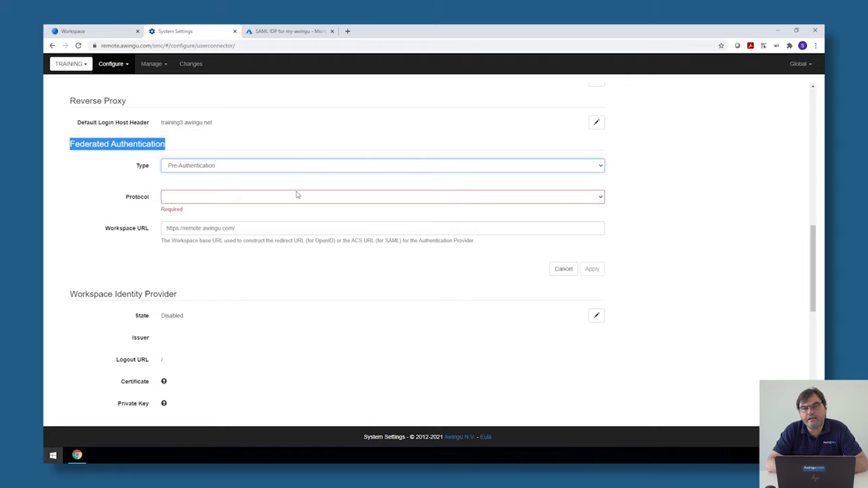
left_click(290, 34)
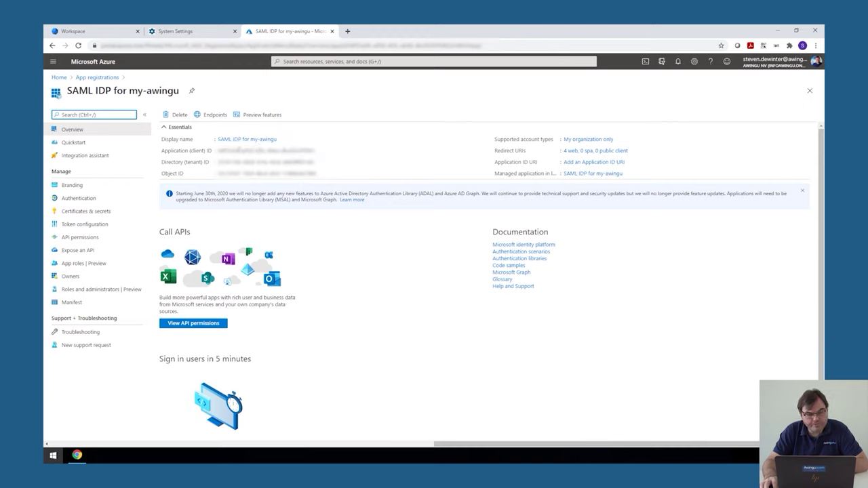
left_click(163, 152)
triple_click(163, 152)
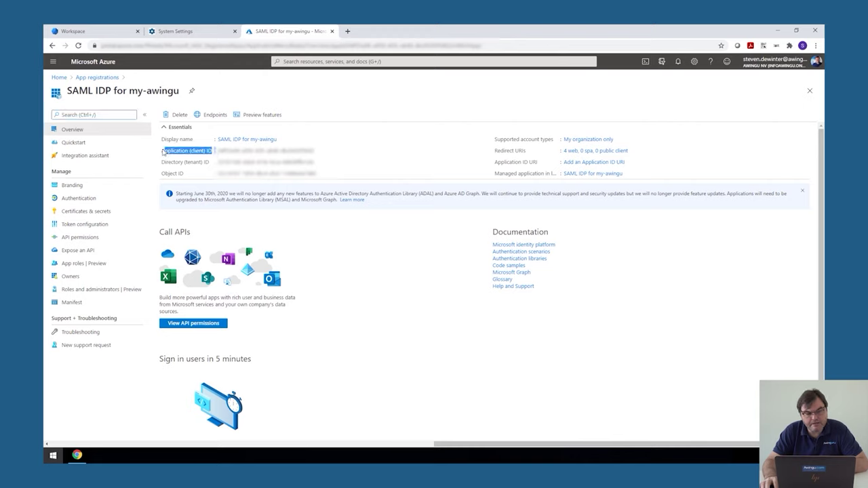
left_click(163, 152)
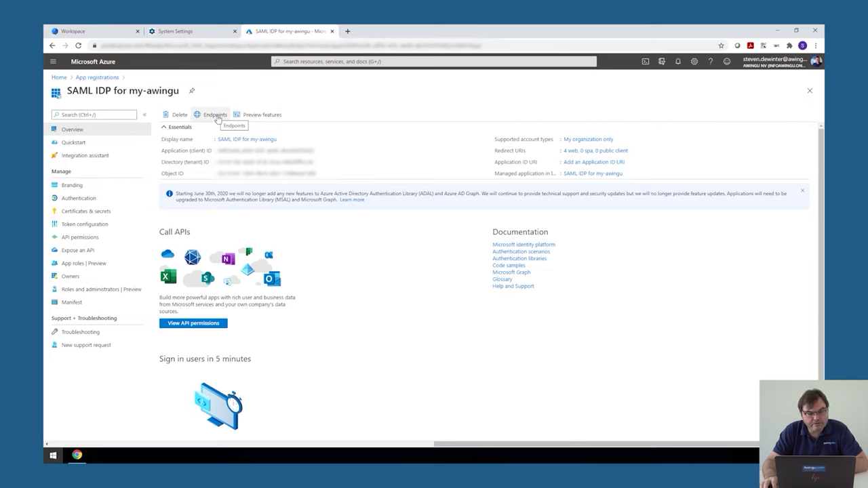
left_click(215, 116)
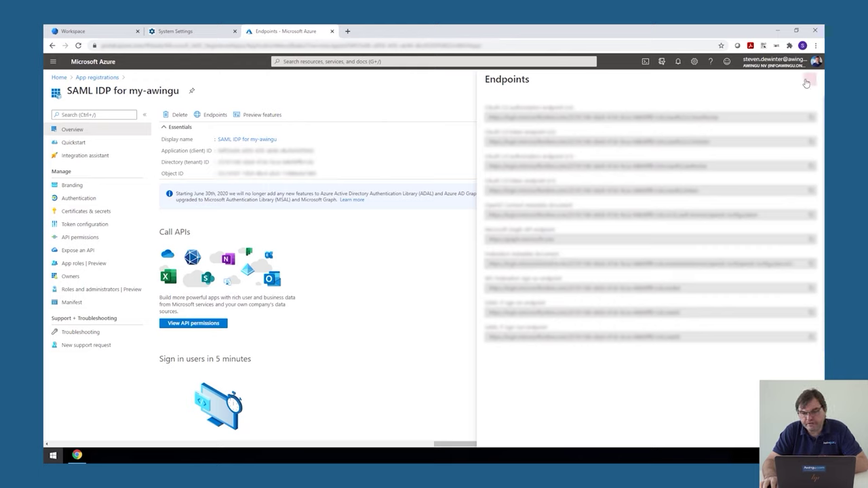
left_click(810, 79)
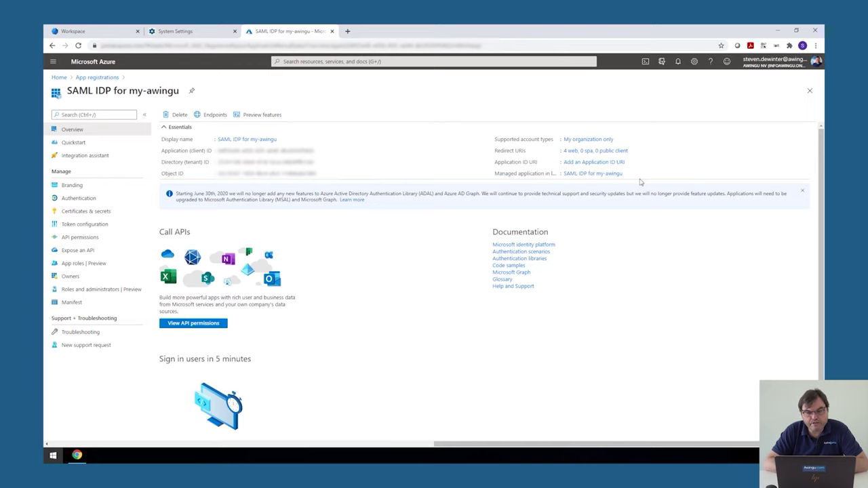
Open the app registration's Authentication page listing its Web redirect URIs
left_click(572, 150)
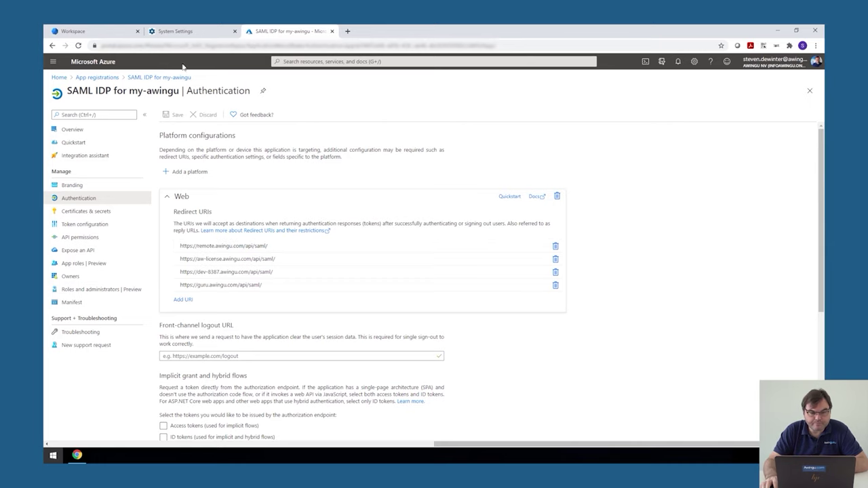
Choose SAML as protocol, fill entity ID, metadata URL and name claims, and save
left_click(187, 32)
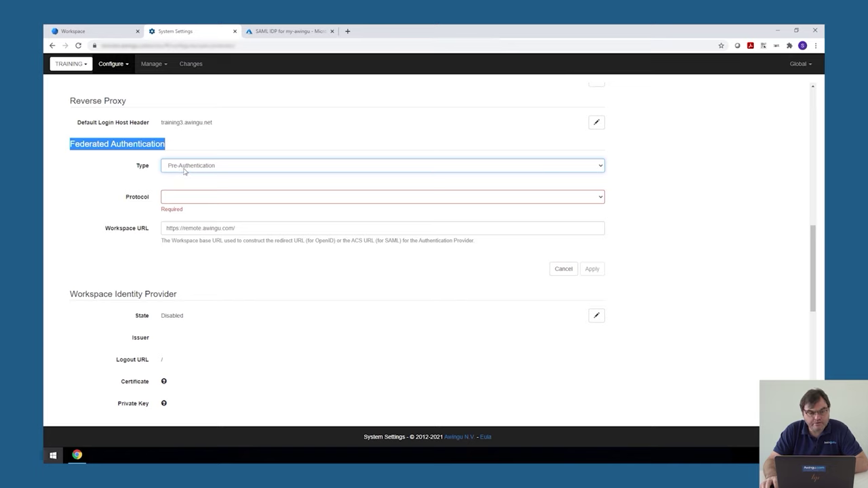
left_click(184, 196)
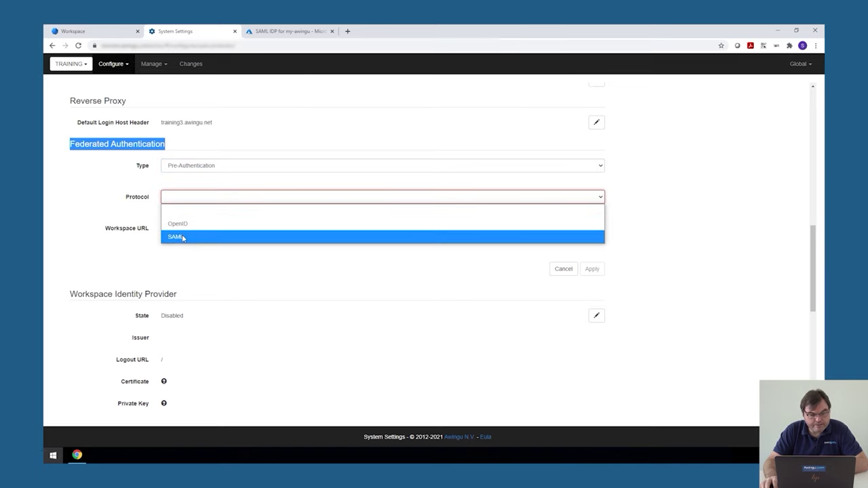
left_click(182, 237)
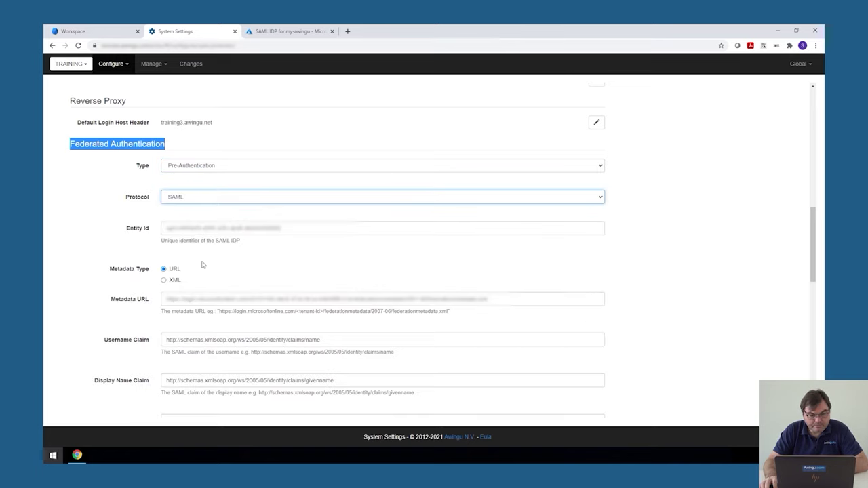
scroll(207, 266, "down", 1)
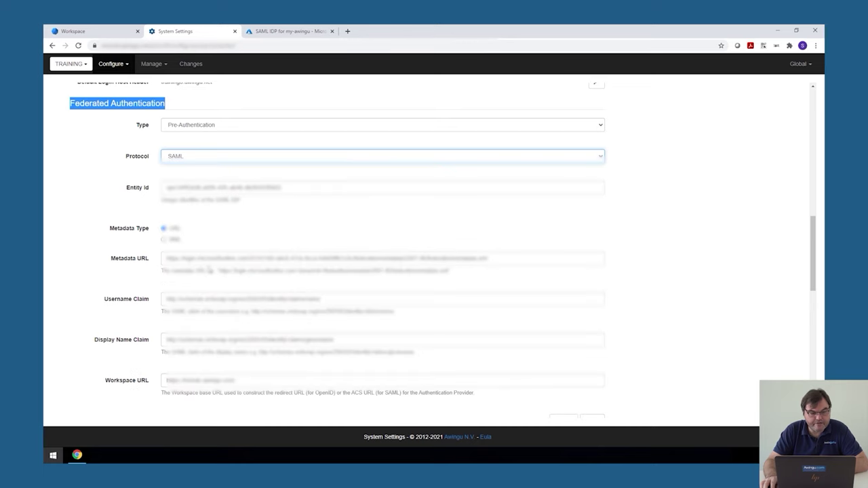
scroll(209, 270, "down", 1)
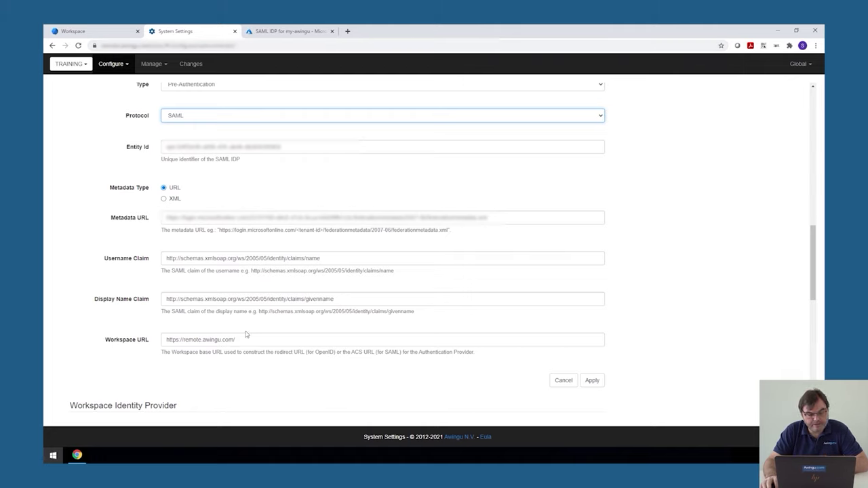
left_click(592, 381)
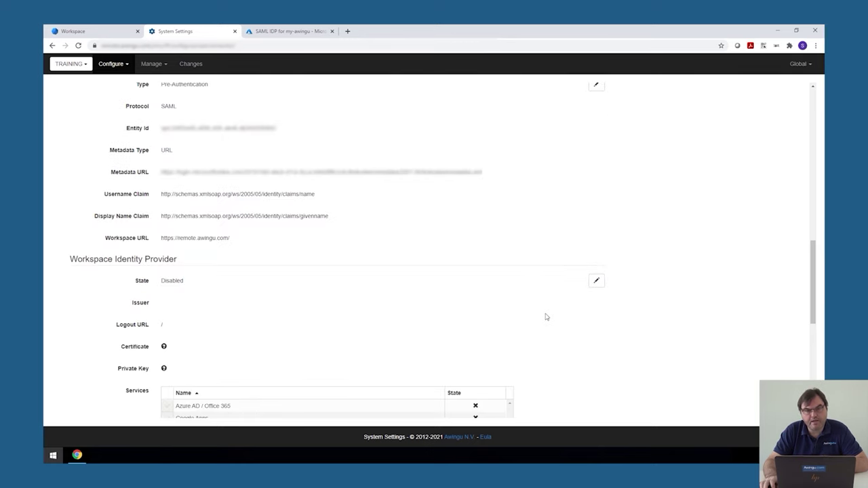
Open the list of Global configuration pages
left_click(798, 65)
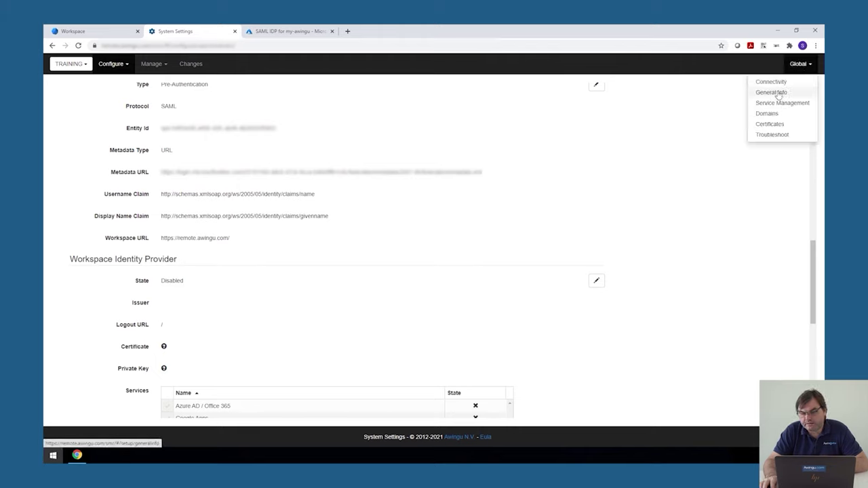
Open the TRAINING domain on the Domains page and select its host header remote.awingu.com
left_click(771, 113)
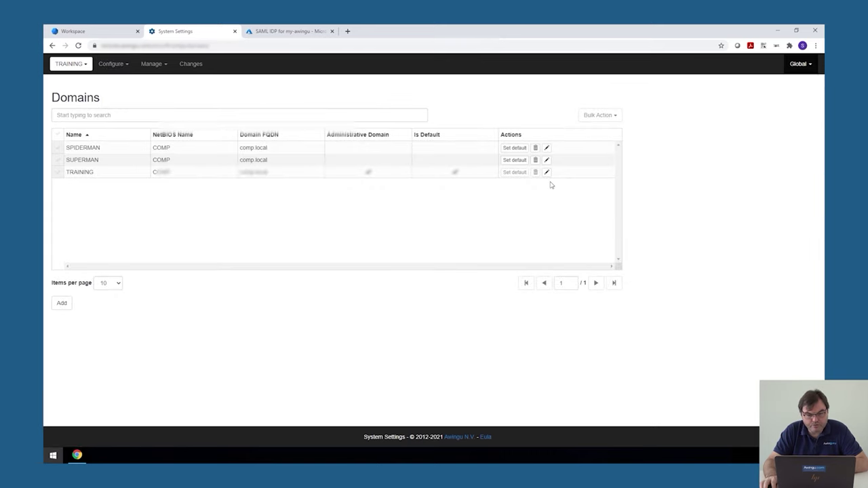
left_click(547, 172)
scroll(337, 293, "down", 3)
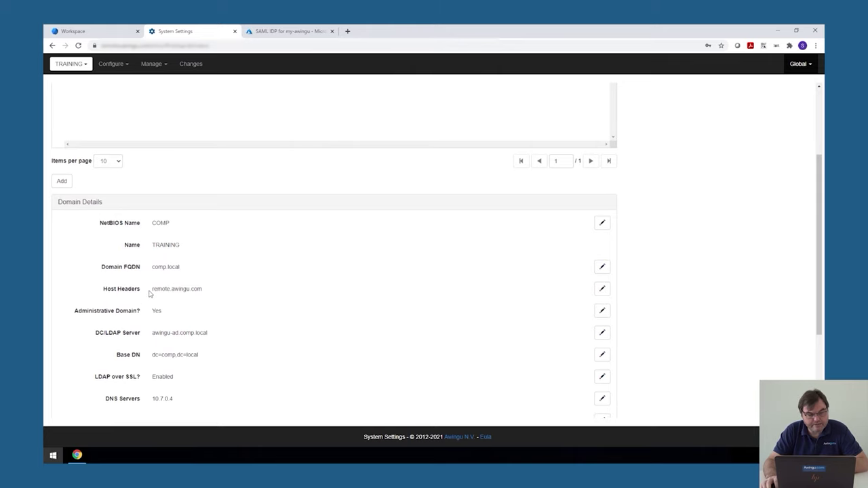
left_click_drag(150, 292, 230, 288)
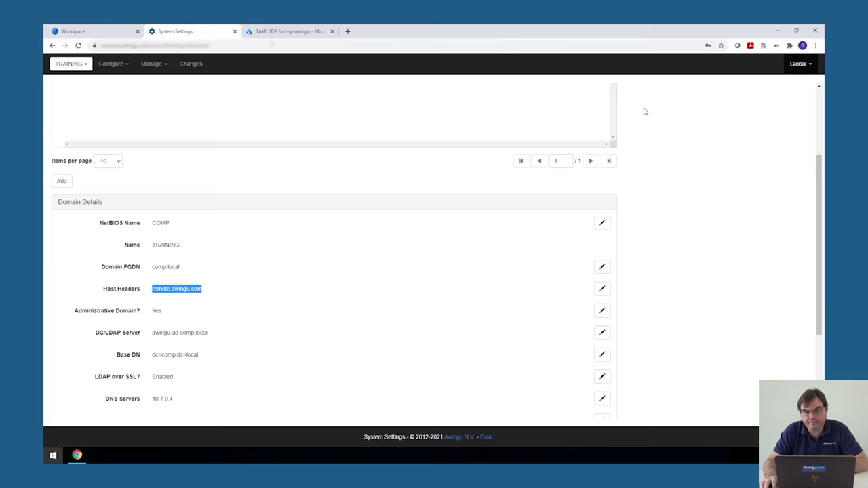
Open a Chrome incognito window and load remote.awingu.com, which redirects to Microsoft sign-in
left_click(815, 45)
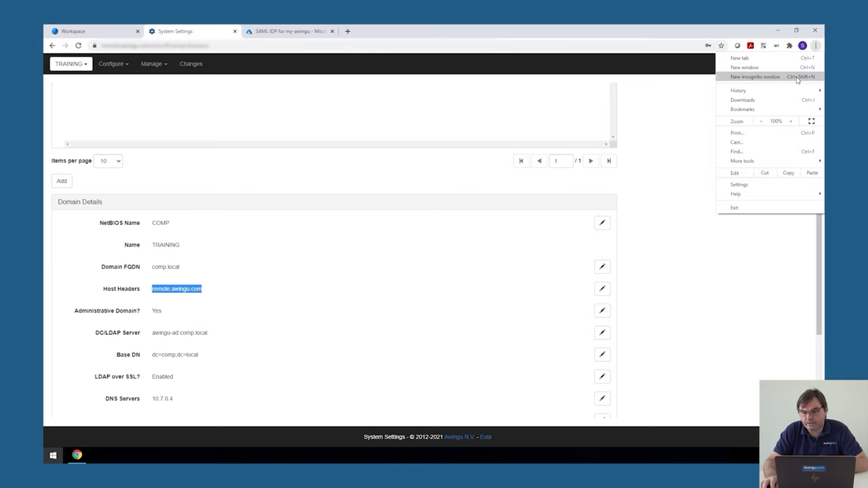
left_click(794, 78)
type("training")
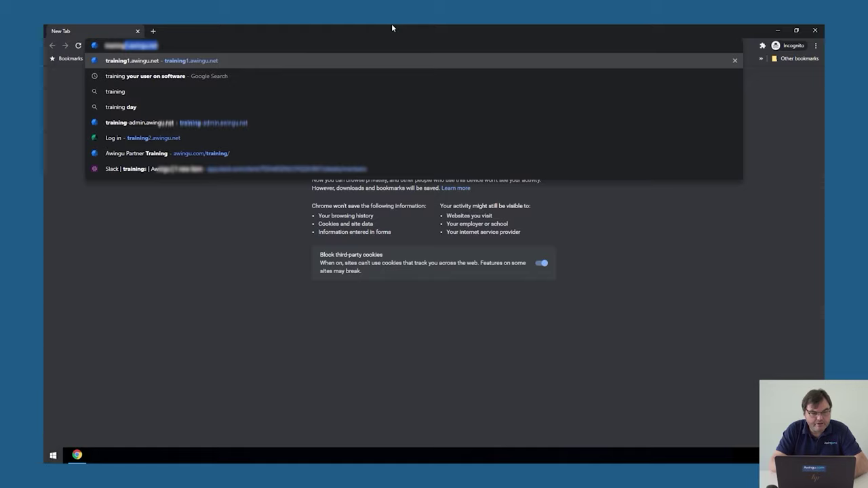
key("ctrl+a")
type("remo")
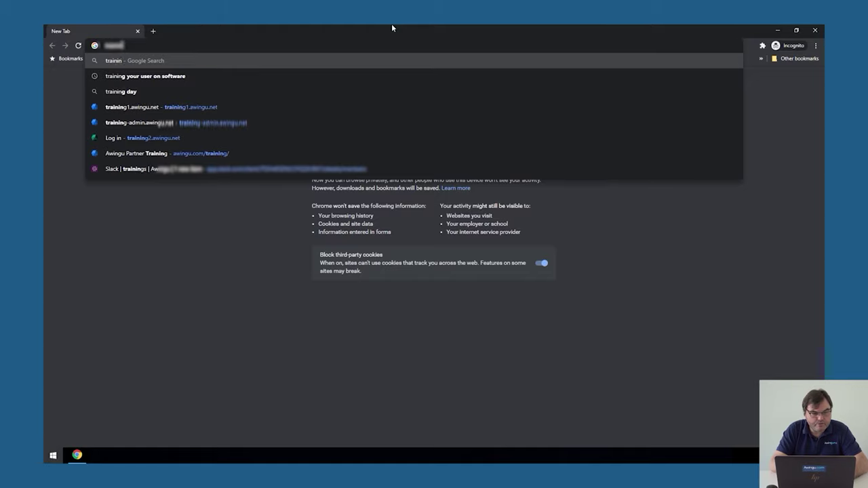
type("te")
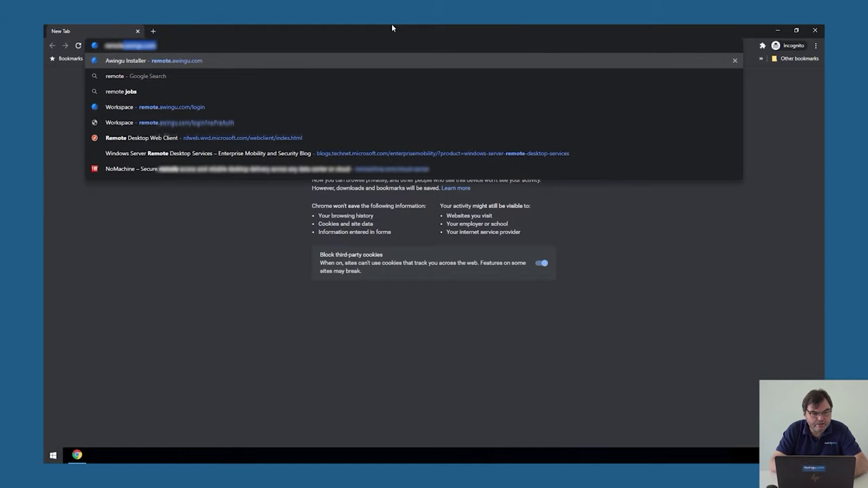
key("Return")
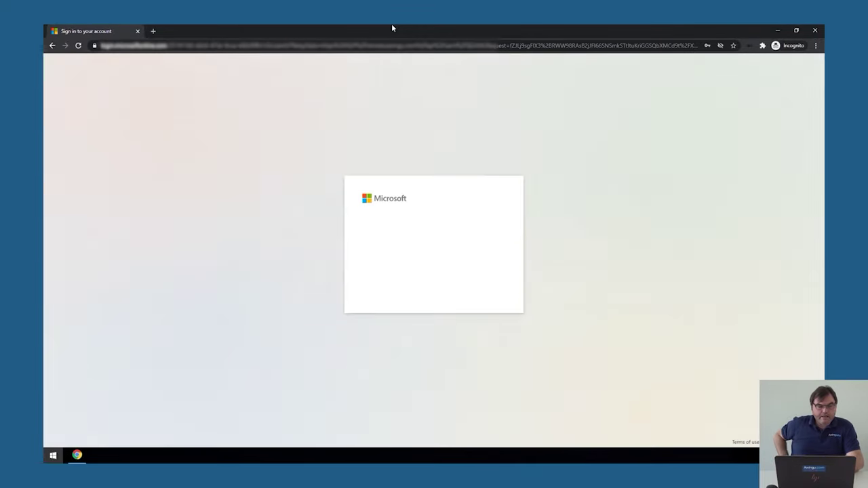
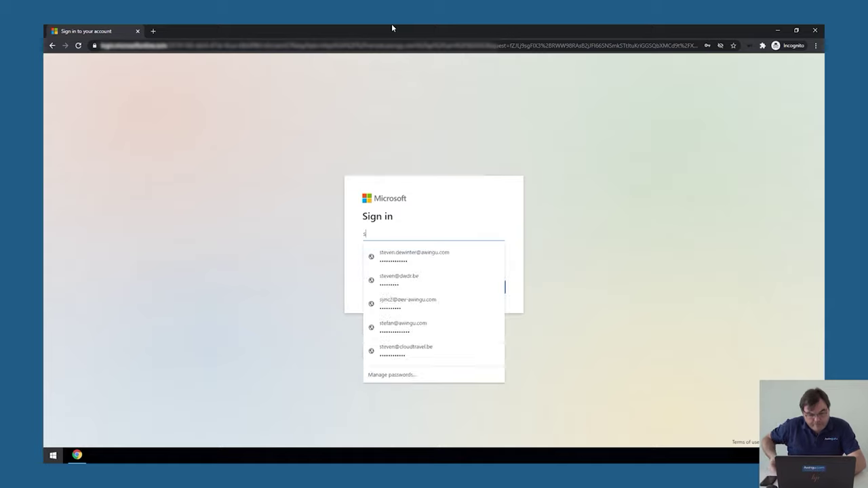
Sign in to Azure AD with the saved work account and its autofilled password, staying signed in
left_click(417, 256)
left_click(486, 285)
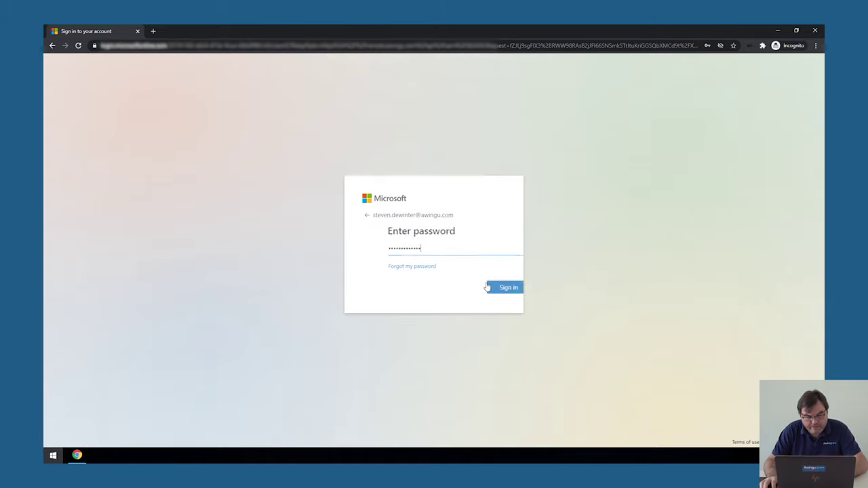
left_click(486, 287)
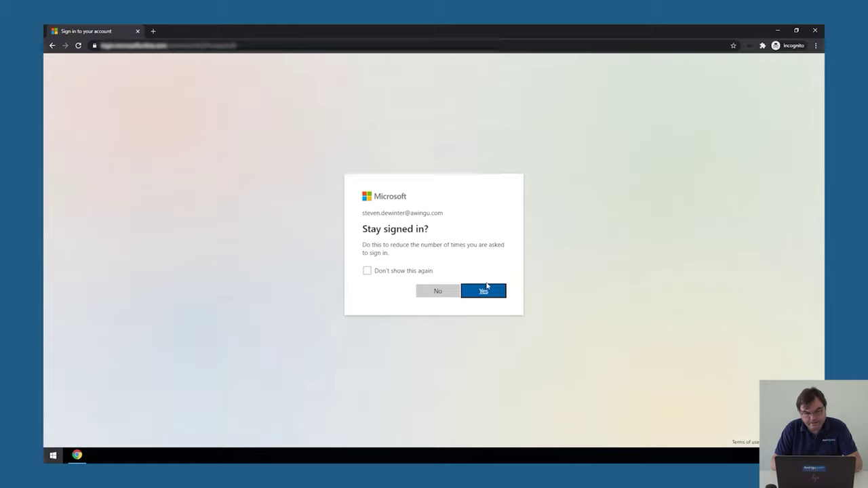
left_click(490, 294)
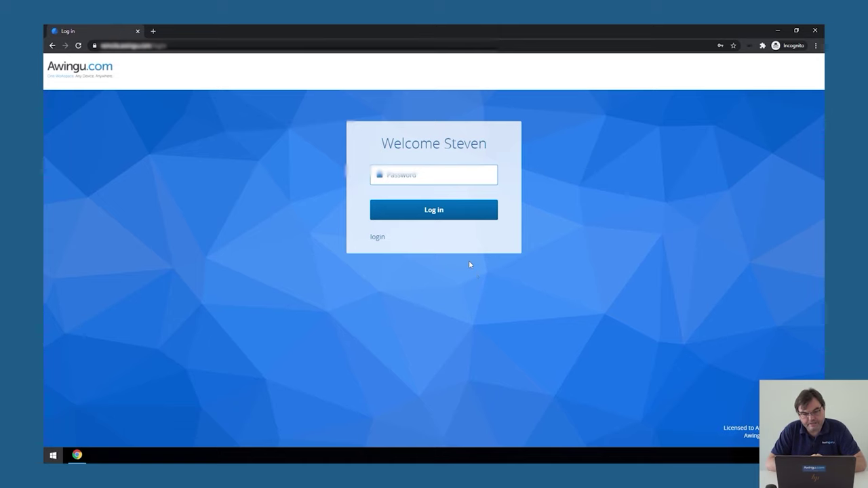
Log in to Awingu Workspace using the saved domain password from Chrome's autofill
left_click(421, 179)
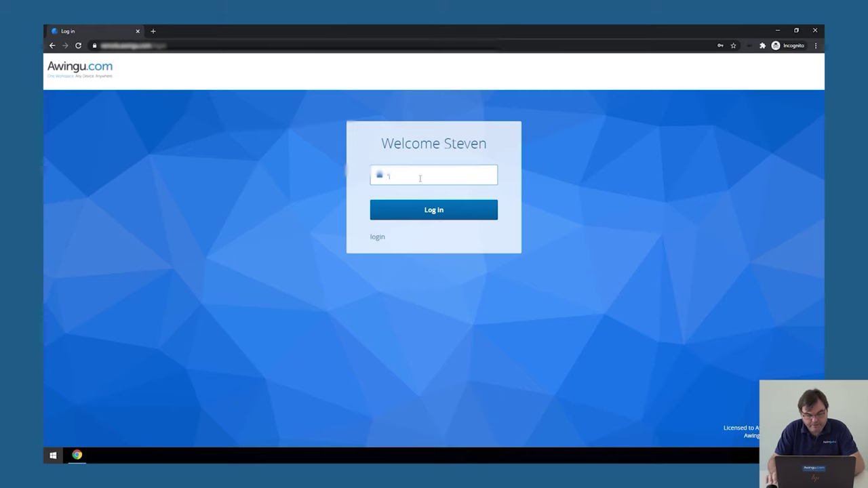
left_click(420, 178)
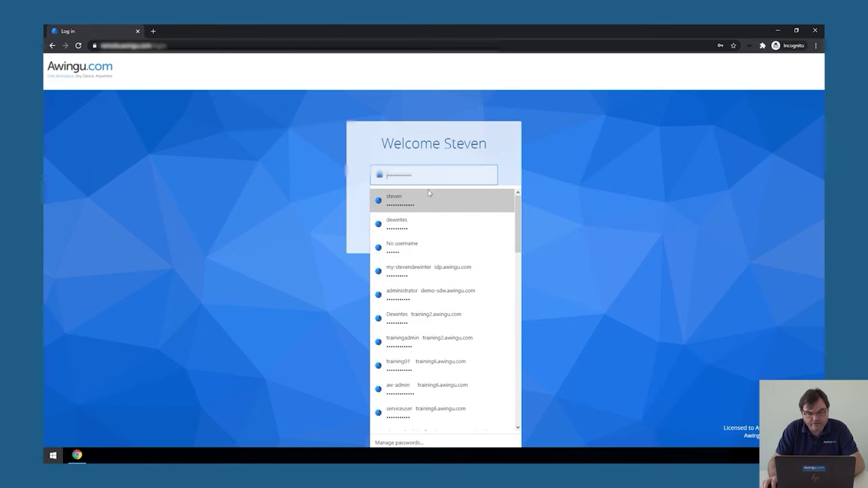
left_click(430, 197)
left_click(426, 212)
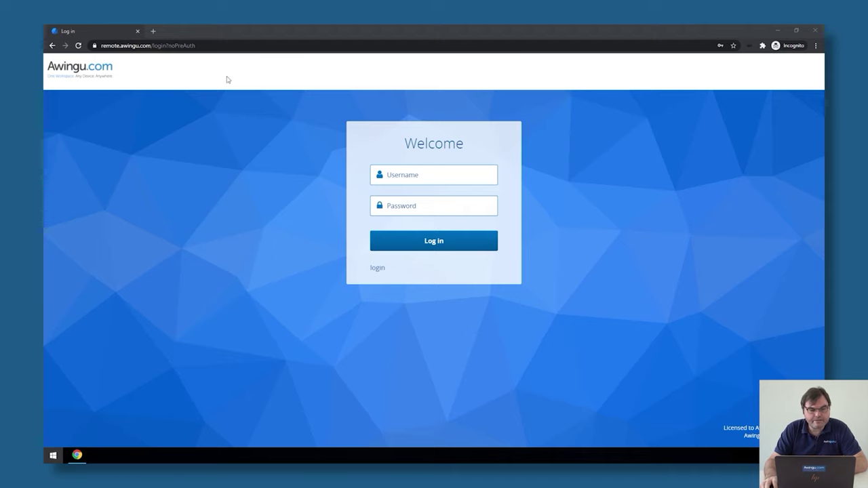
Reload the noPreAuth login page and fill in the saved admin account's credentials
left_click(204, 48)
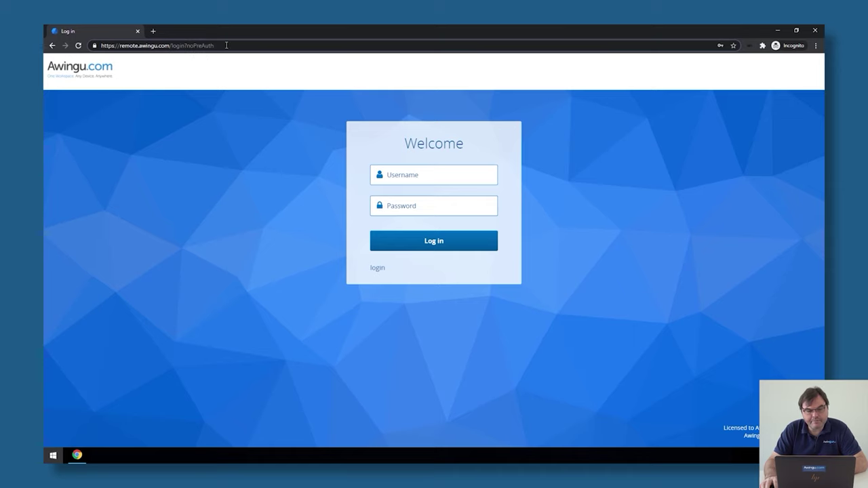
key("Return")
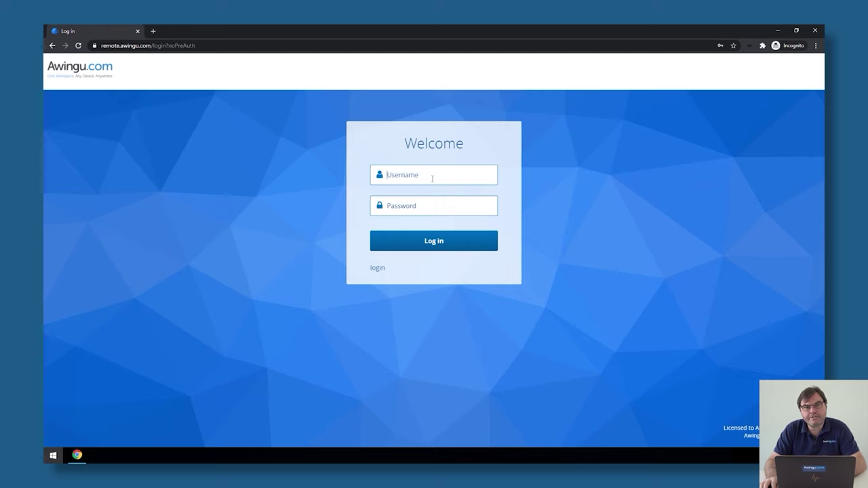
type("aw-admin")
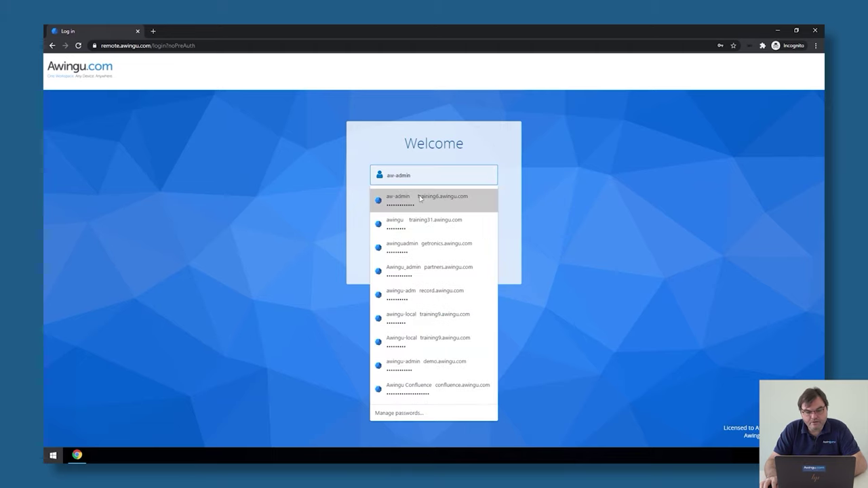
left_click(426, 198)
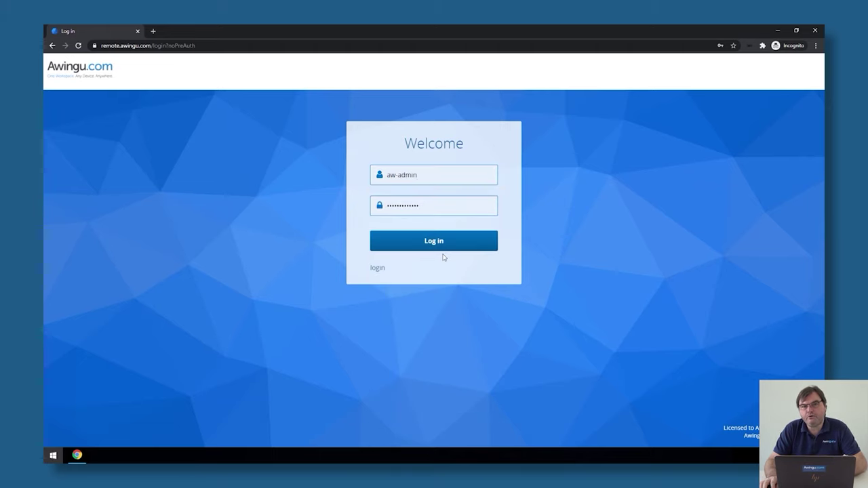